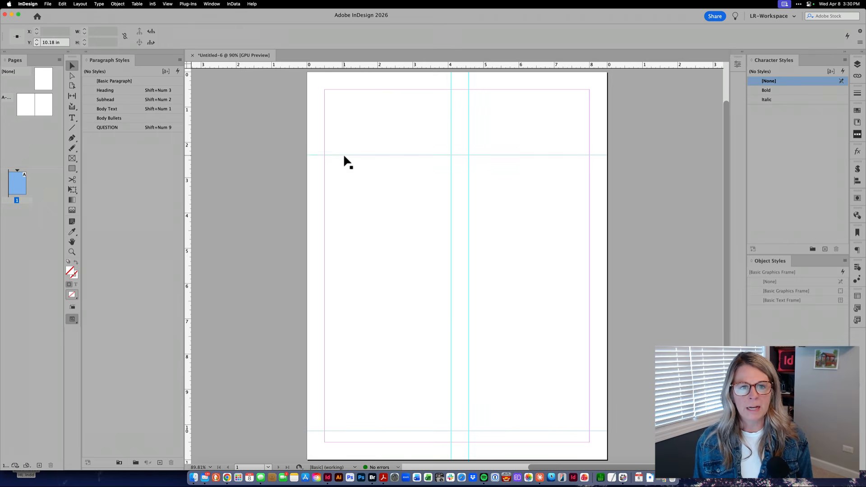
Move the upper horizontal guide to about 1.52 in and cut all the ruler guides from page 1.
drag(343, 154, 343, 125)
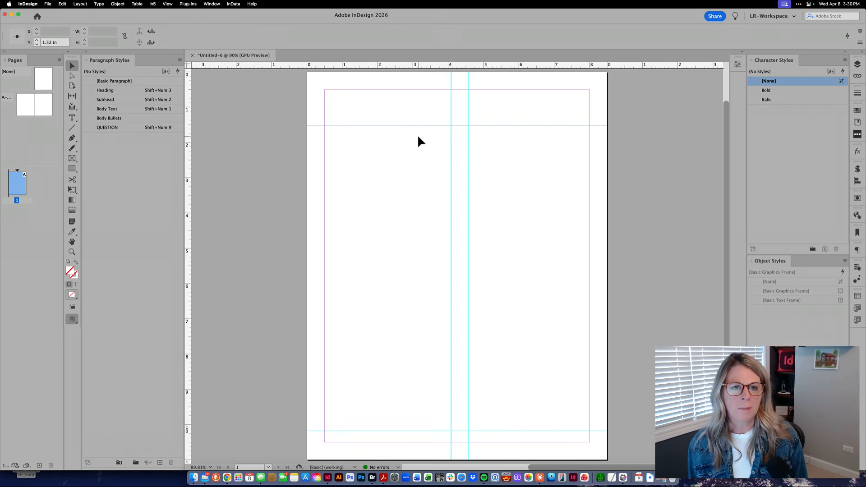
click(411, 151)
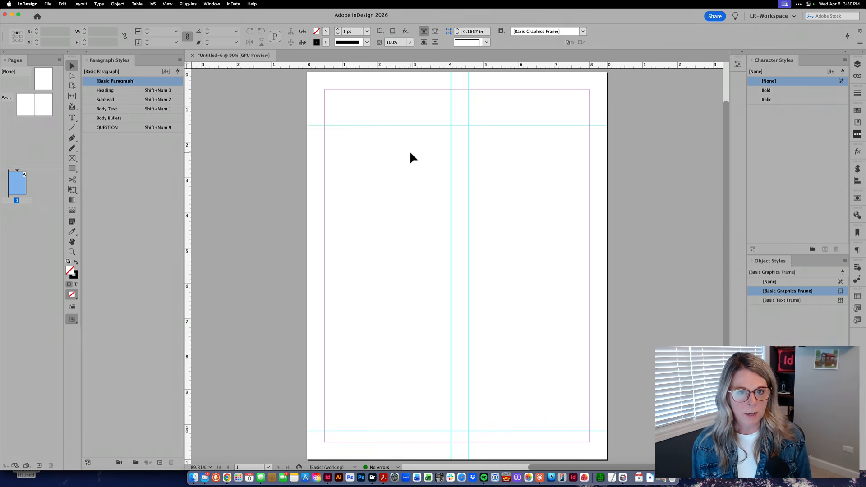
drag(408, 115, 487, 442)
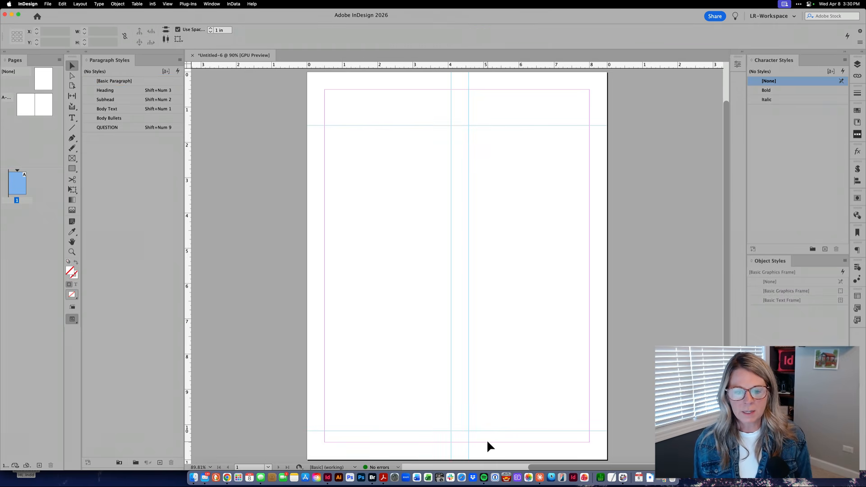
click(62, 3)
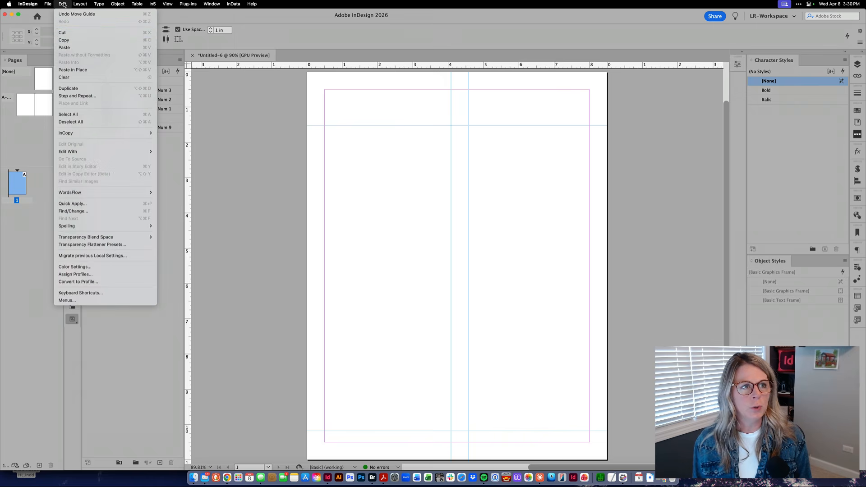
click(73, 32)
Paste the cut guides in place on the A-Parent spread's right page and duplicate them onto its left page.
double_click(33, 113)
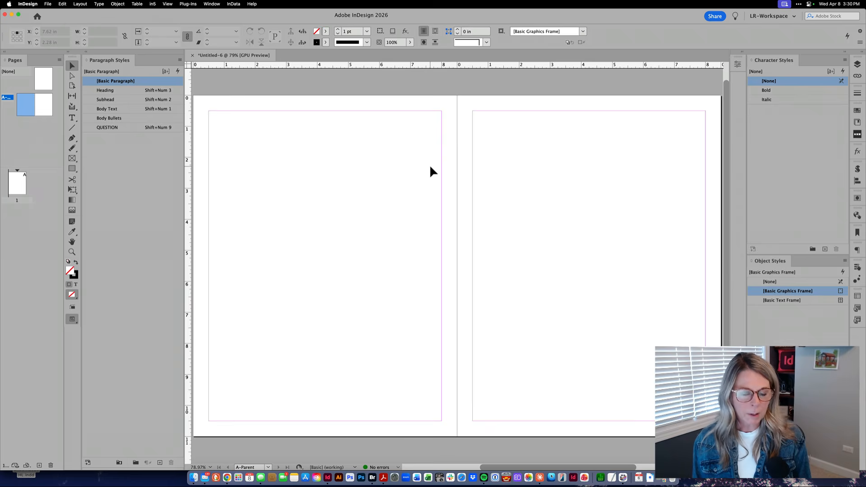
click(63, 5)
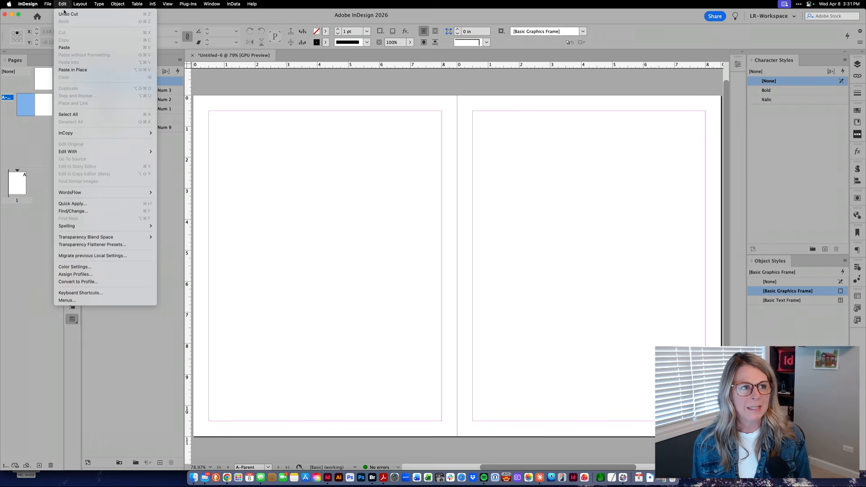
click(73, 70)
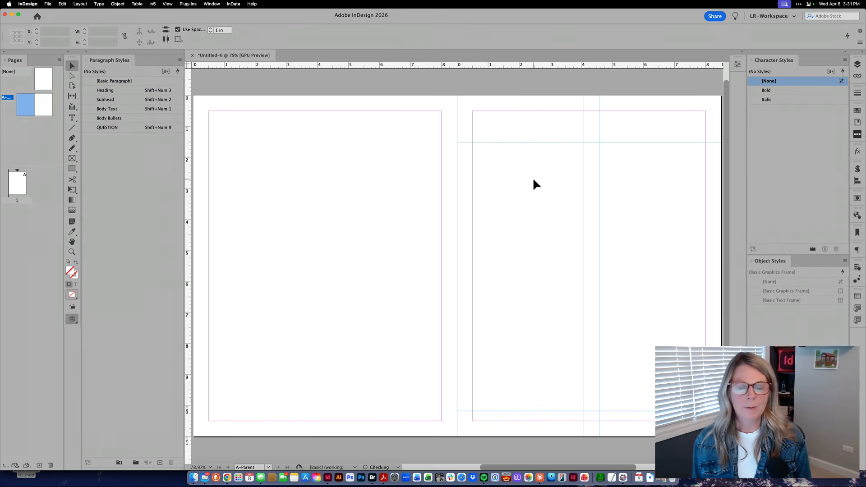
drag(559, 143, 301, 140)
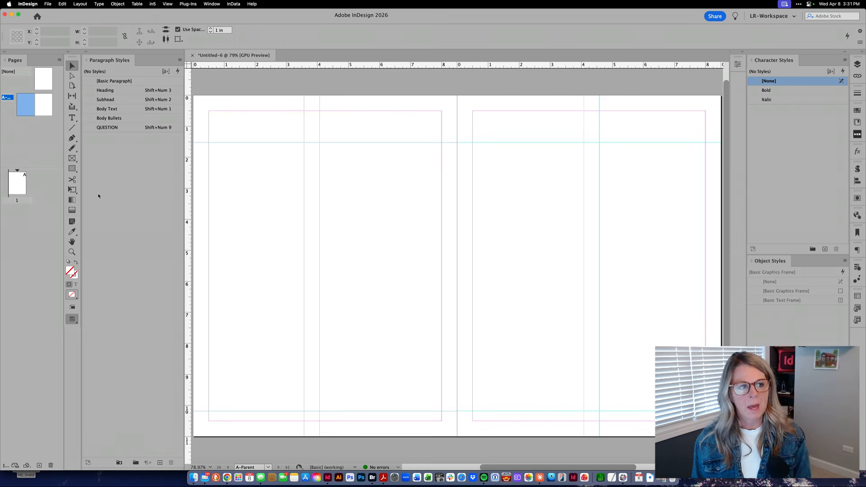
Place ConstructionText.docx on page 1, starting about 3 in down the page inside the margins.
double_click(20, 187)
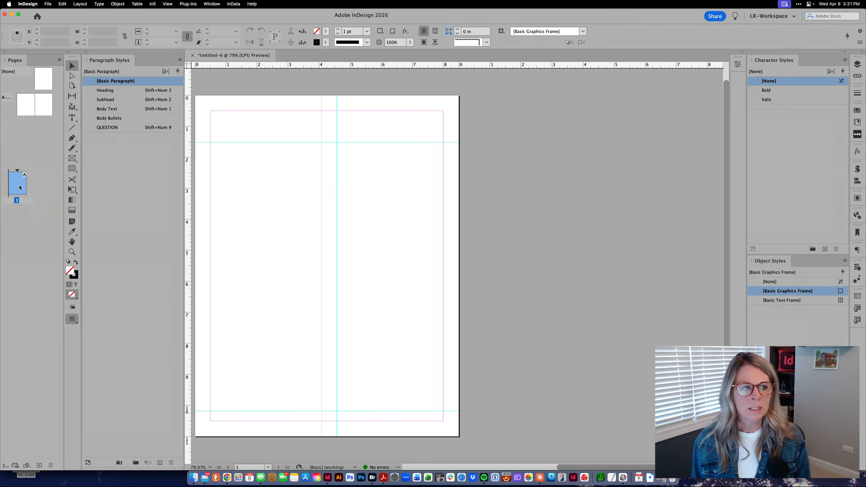
key(super+0)
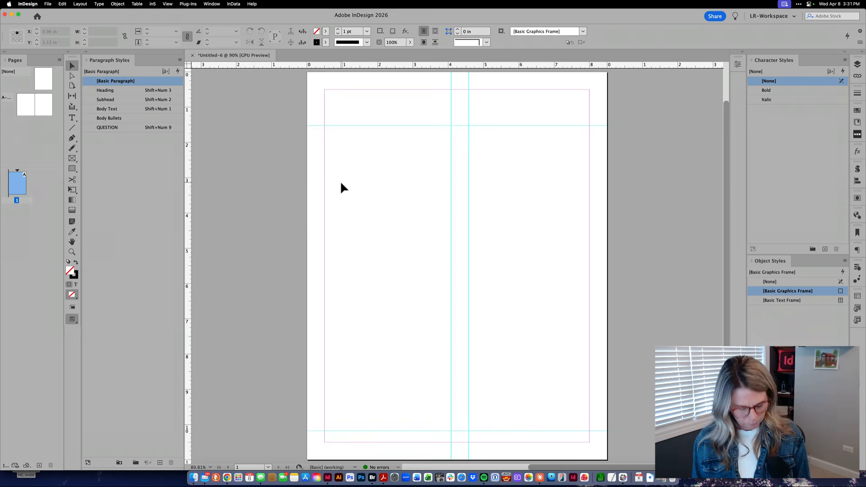
click(46, 3)
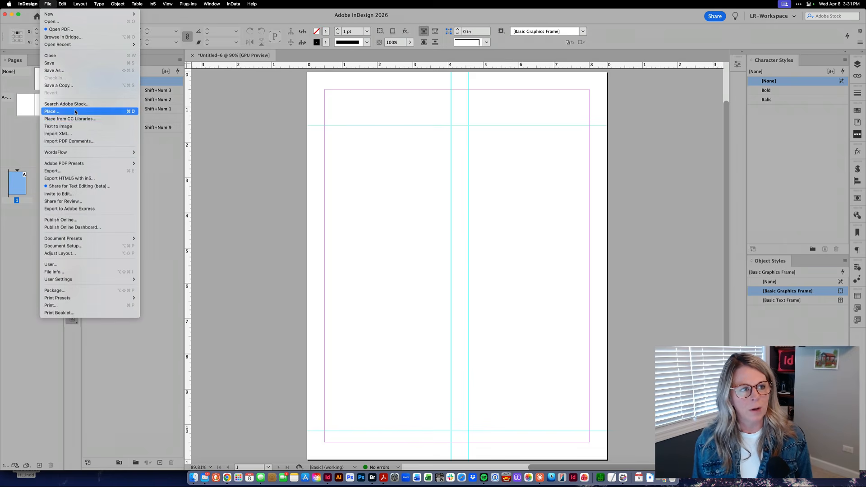
click(75, 111)
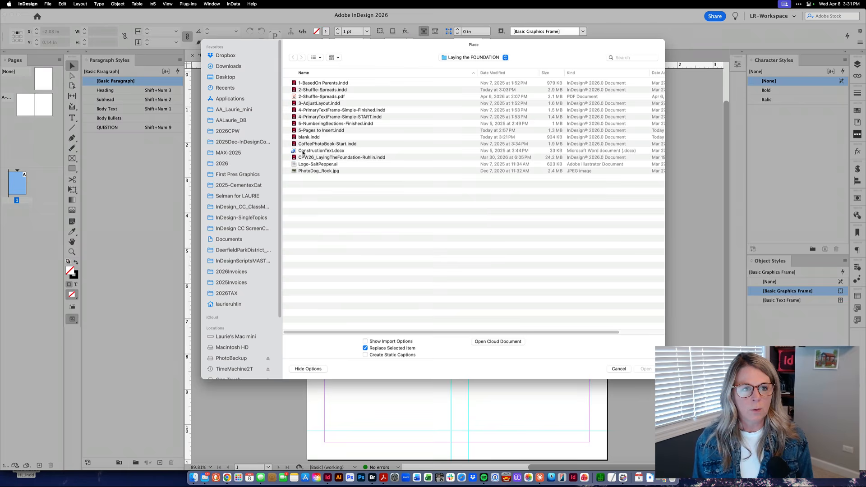
click(303, 151)
double_click(303, 151)
click(368, 179)
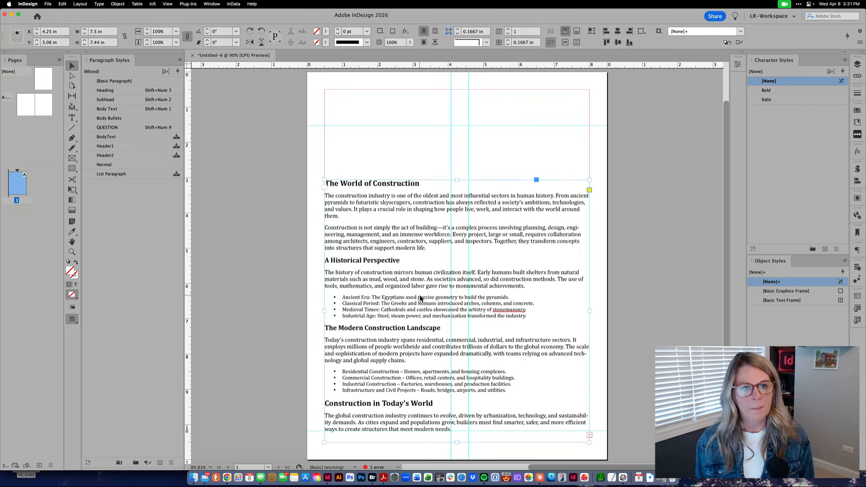
Start a new 8.5 x 11 in document without facing pages, with 2 columns and a 0.375 in gutter.
key(super+n)
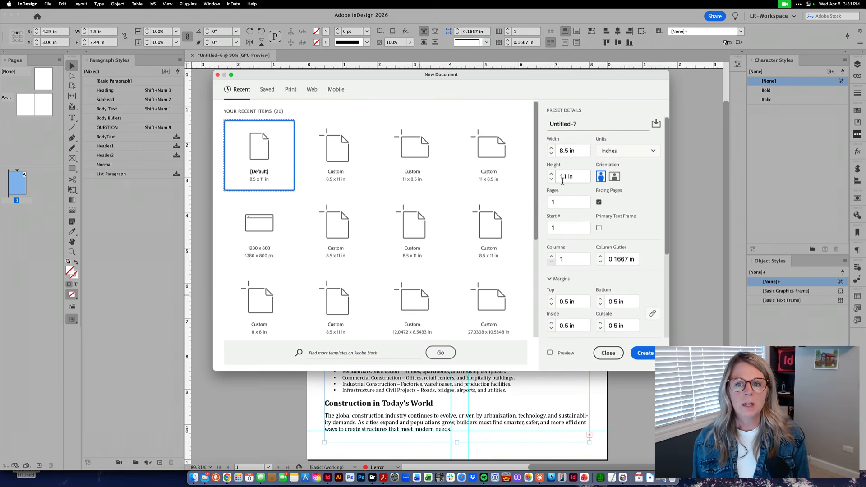
click(598, 201)
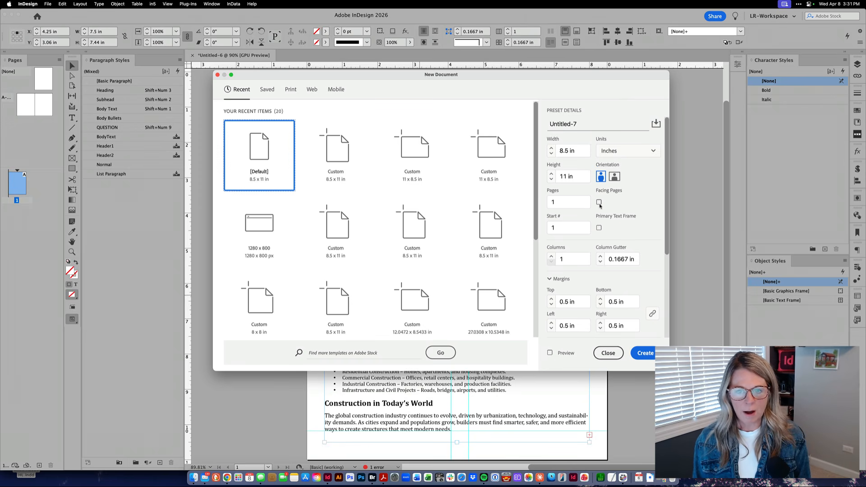
click(551, 256)
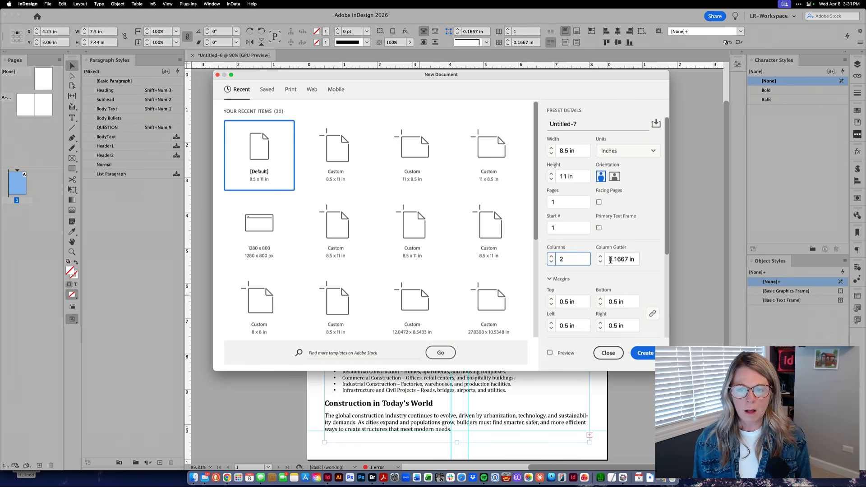
click(600, 256)
click(600, 256)
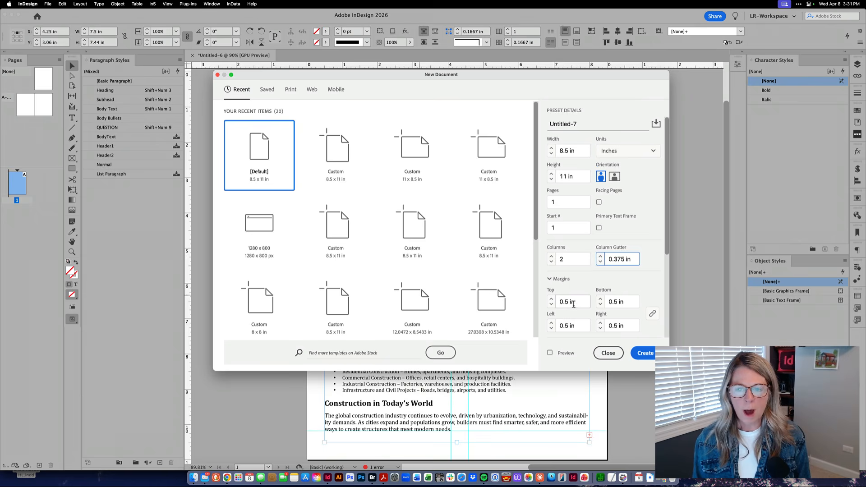
Unlink the margins, set the top margin to 2 in and the bottom to 1 in, and create the document.
click(652, 313)
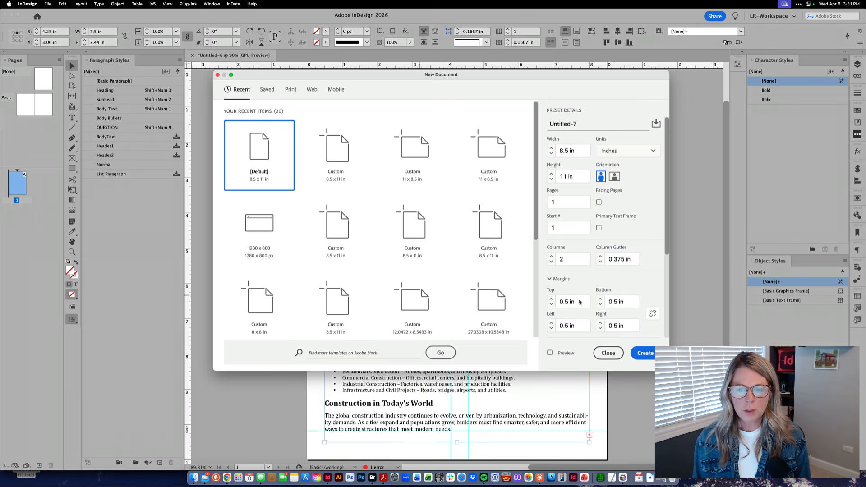
drag(580, 302, 558, 302)
text(2)
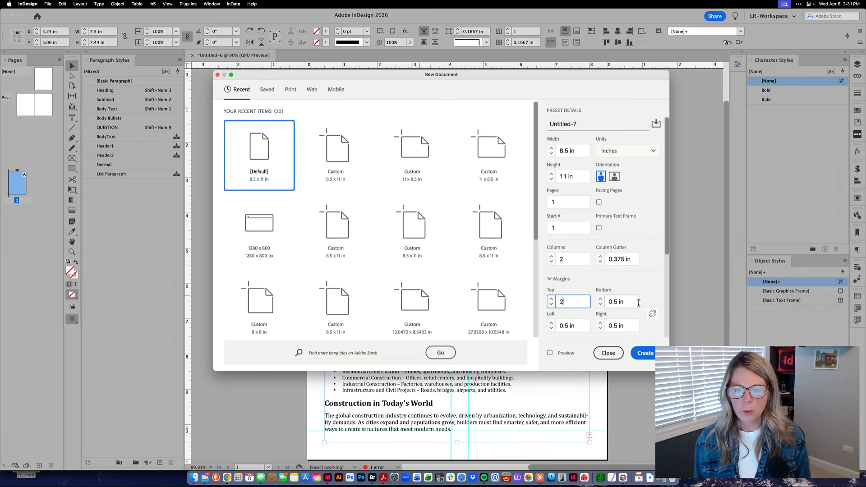
key(Tab)
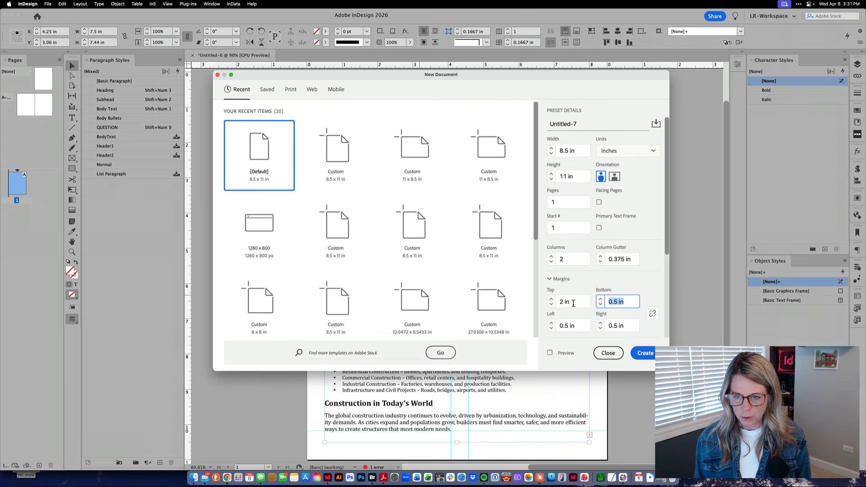
text(1)
click(643, 352)
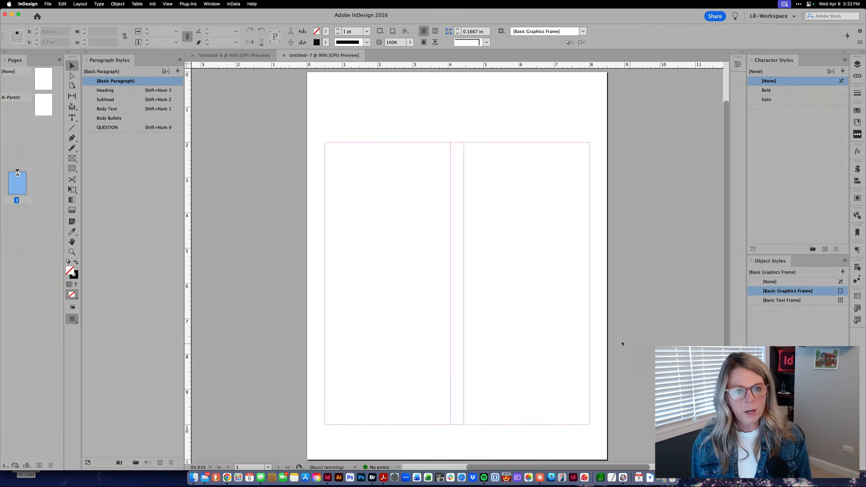
Place ConstructionText.docx in the first column and extend its text frame up to the 2 in top margin.
key(super+d)
double_click(334, 151)
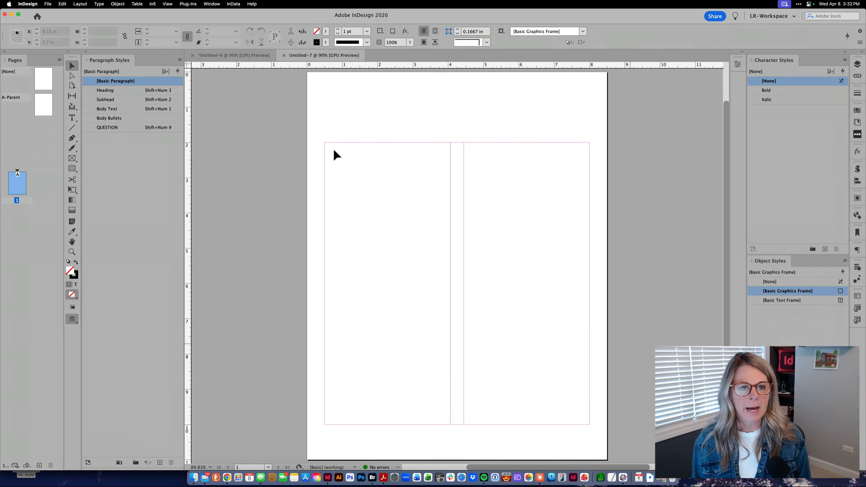
click(356, 173)
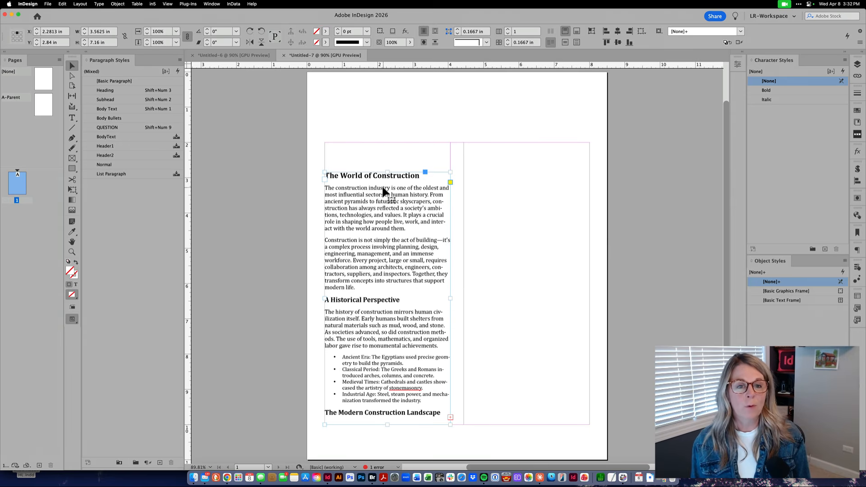
drag(387, 172, 388, 143)
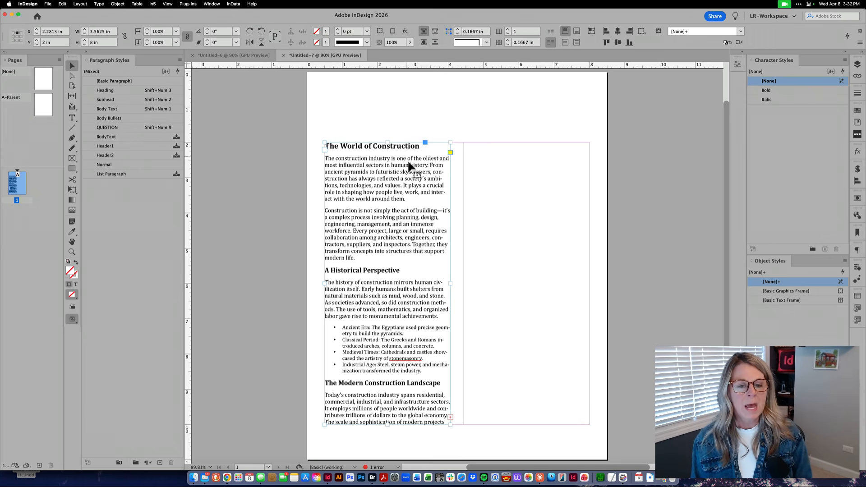
Autoflow the overset text from the second column onto as many added pages as needed, and review the new pages.
click(450, 416)
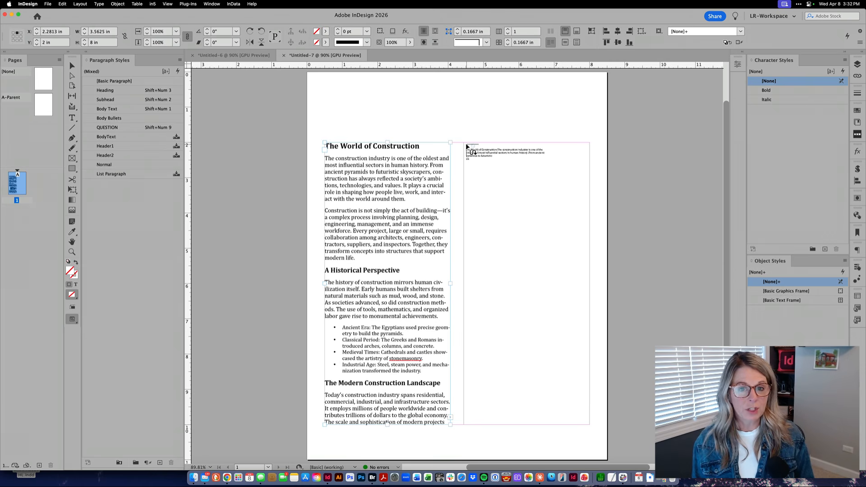
shift+click(467, 147)
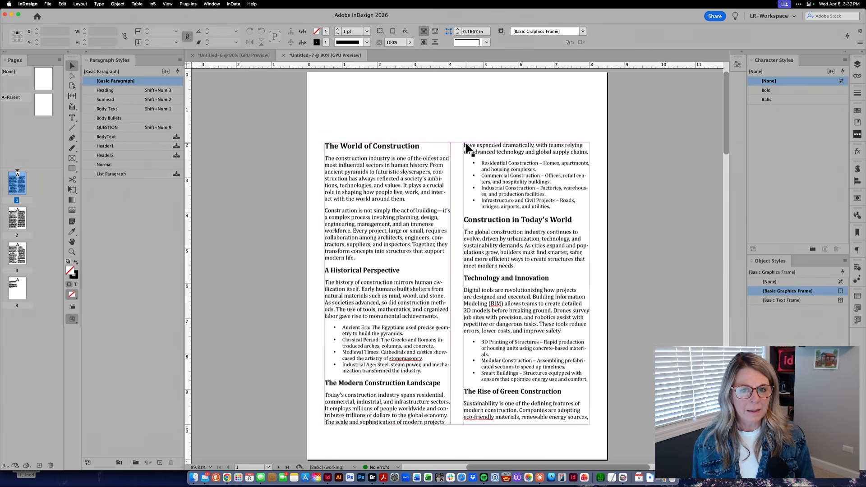
double_click(22, 221)
double_click(18, 251)
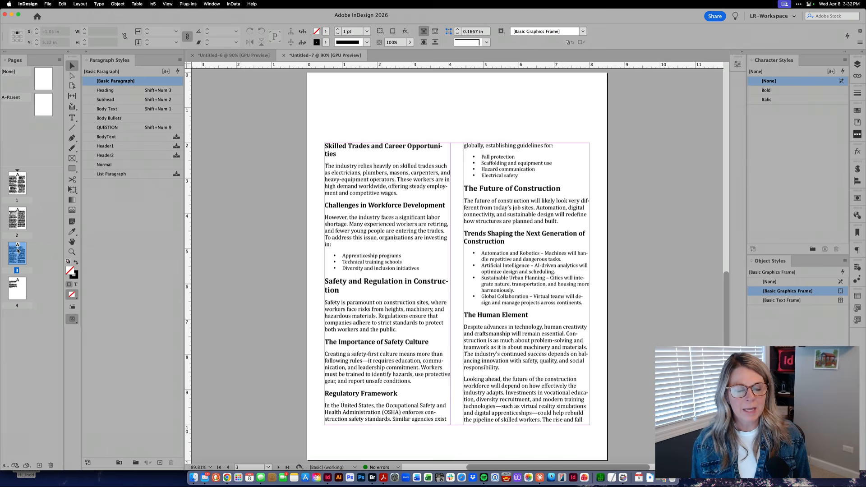
drag(16, 287, 17, 289)
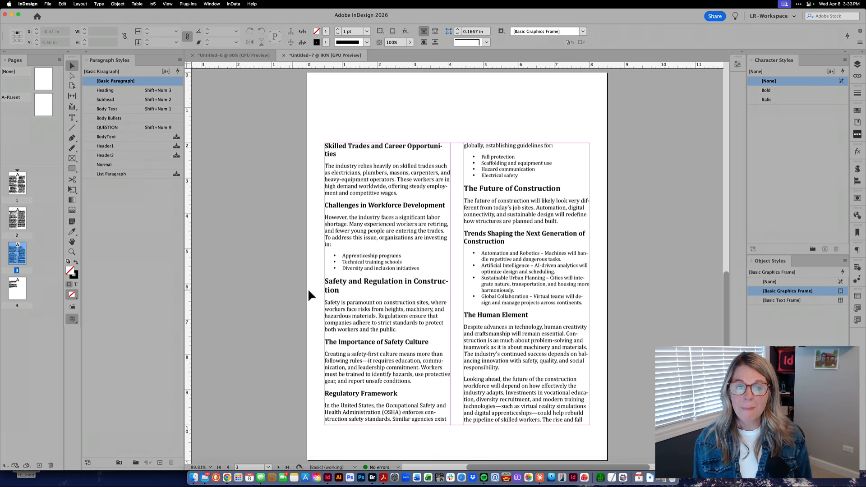
click(385, 280)
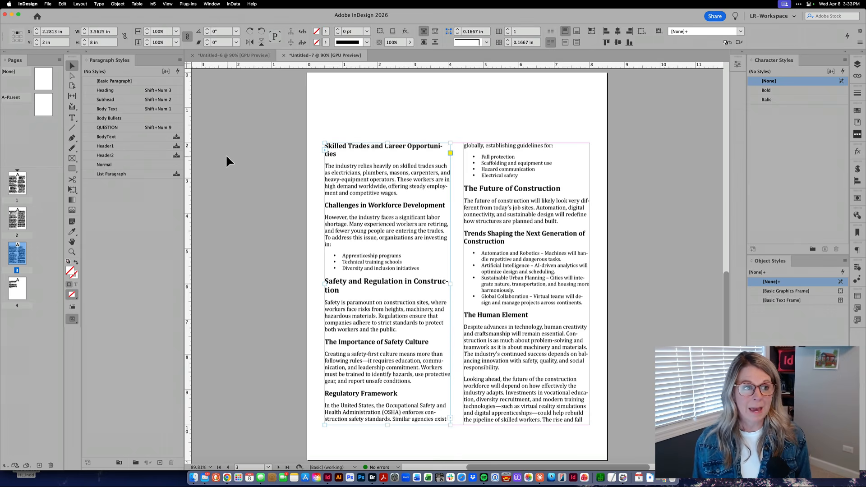
Open the margin and column settings of the A-Parent page and enable Adjust Layout.
double_click(41, 106)
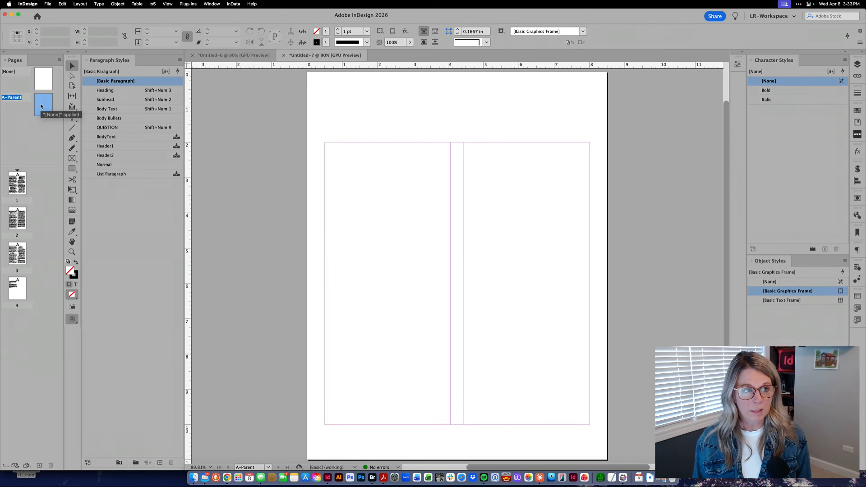
click(80, 4)
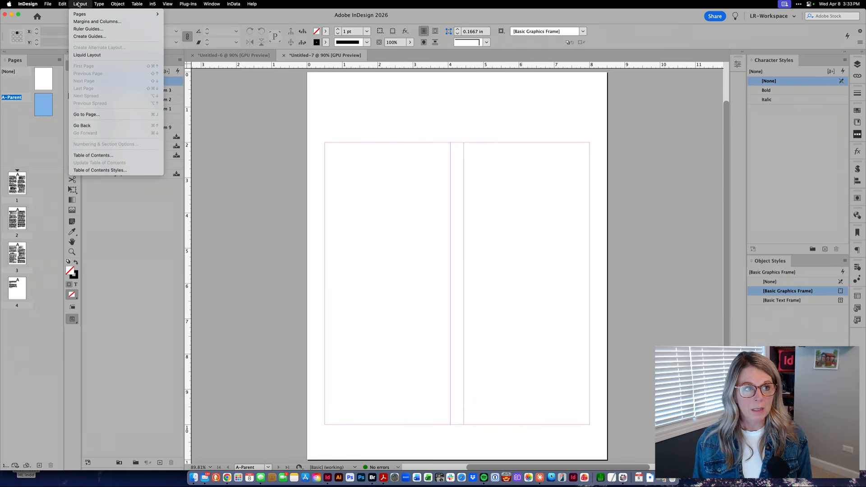
click(83, 22)
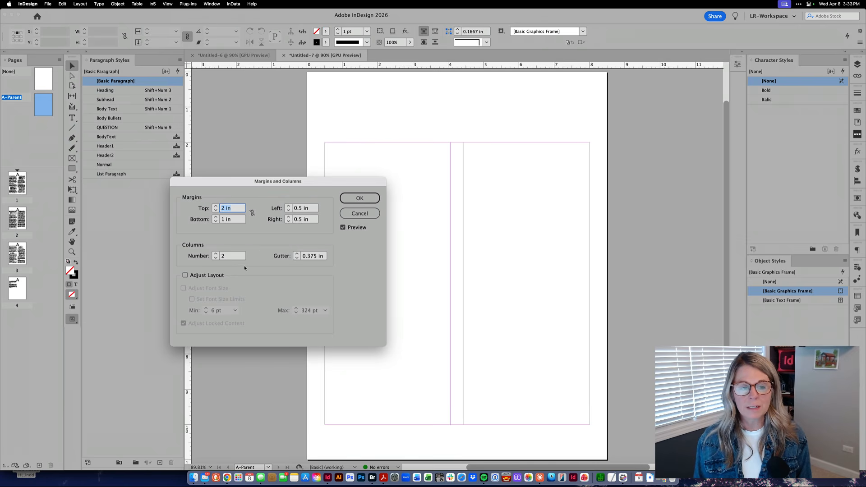
click(190, 276)
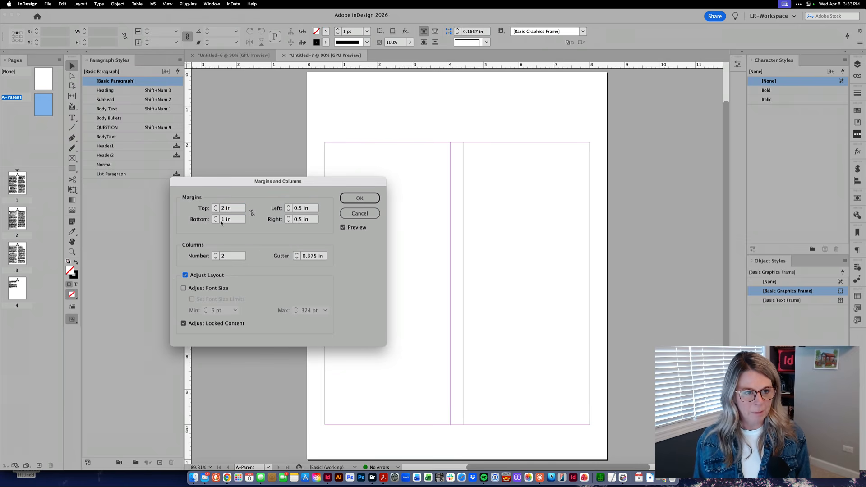
Set the parent page's top margin to 1 in, bottom margin to 0.5 in and column gutter to 0.25 in.
double_click(223, 210)
text(1)
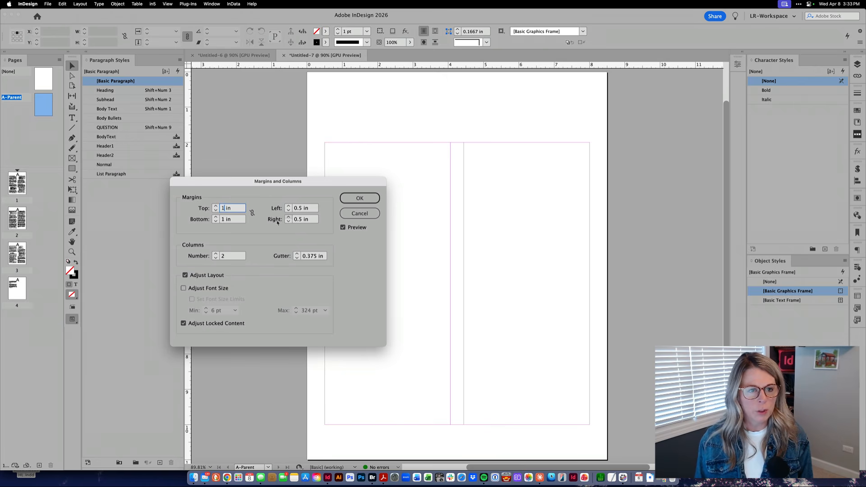
double_click(223, 220)
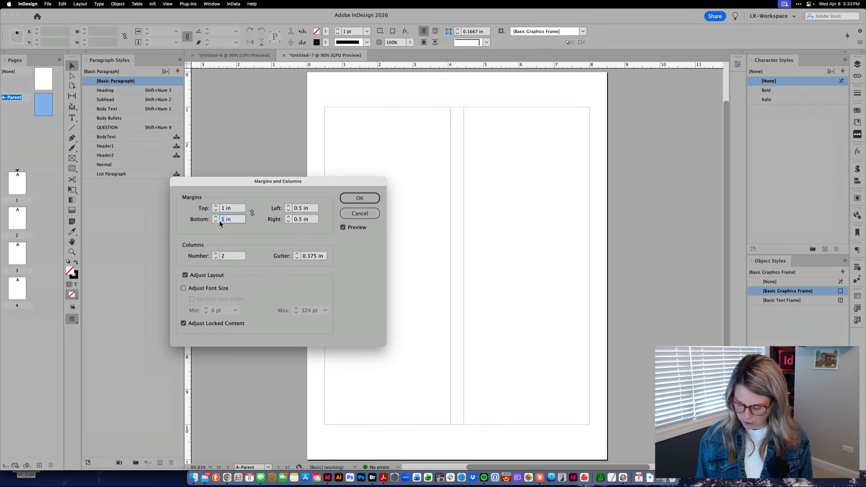
text(.5)
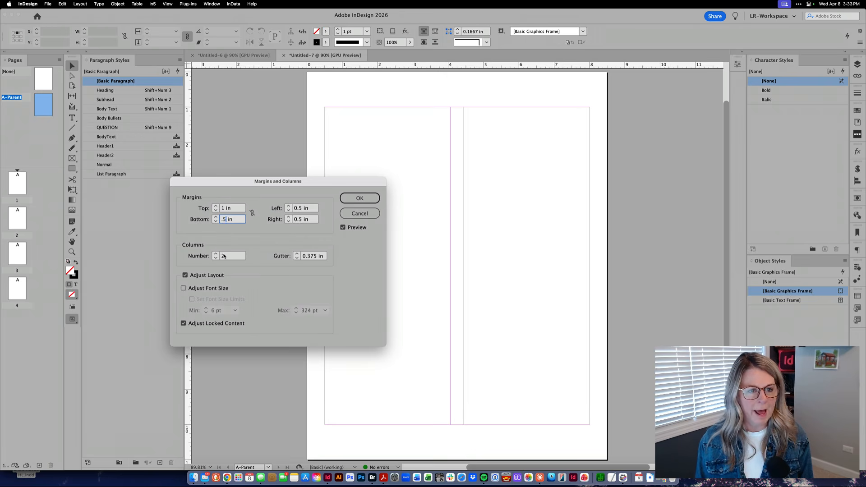
click(297, 259)
click(297, 259)
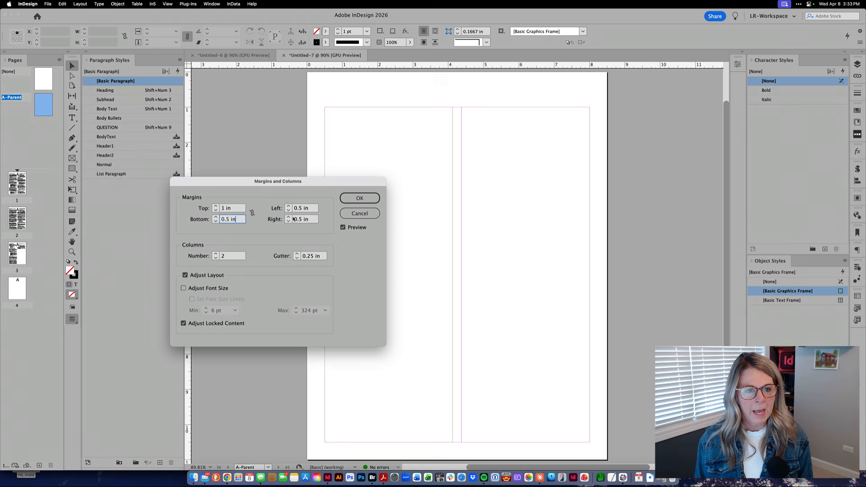
Set the parent page's left margin to 1 in, apply the settings, and check the reflowed text on pages 1 and 2.
click(295, 210)
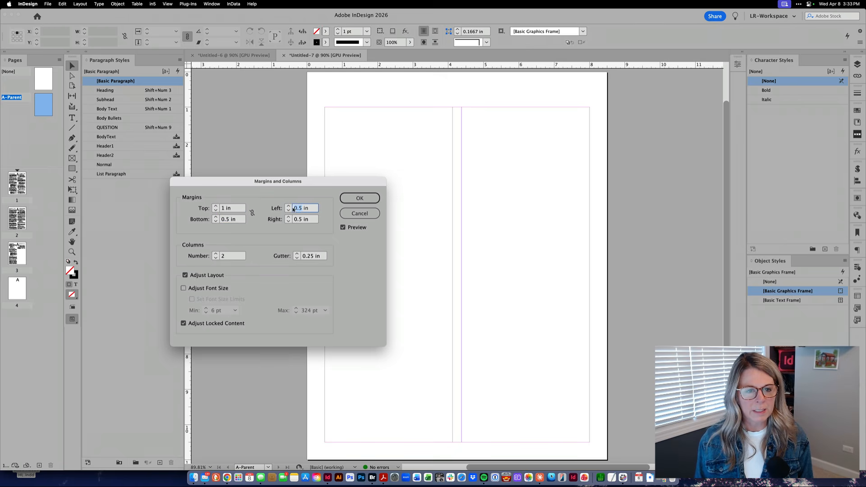
text(1 in)
click(308, 219)
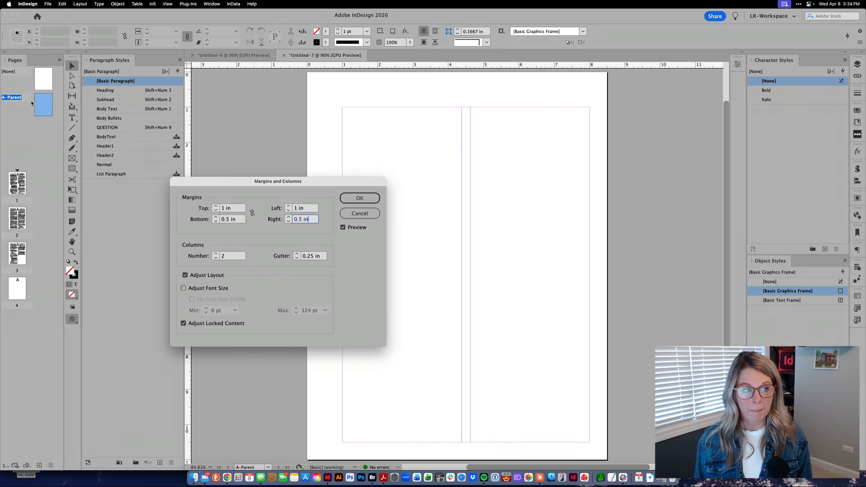
click(350, 199)
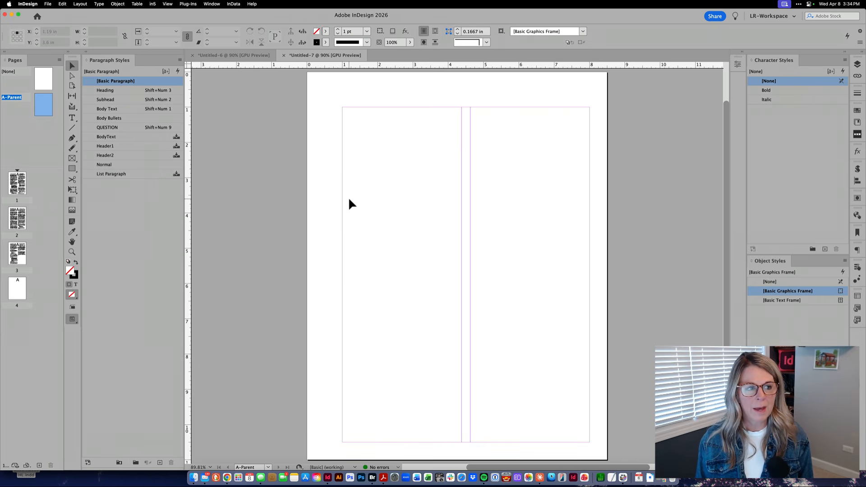
double_click(18, 183)
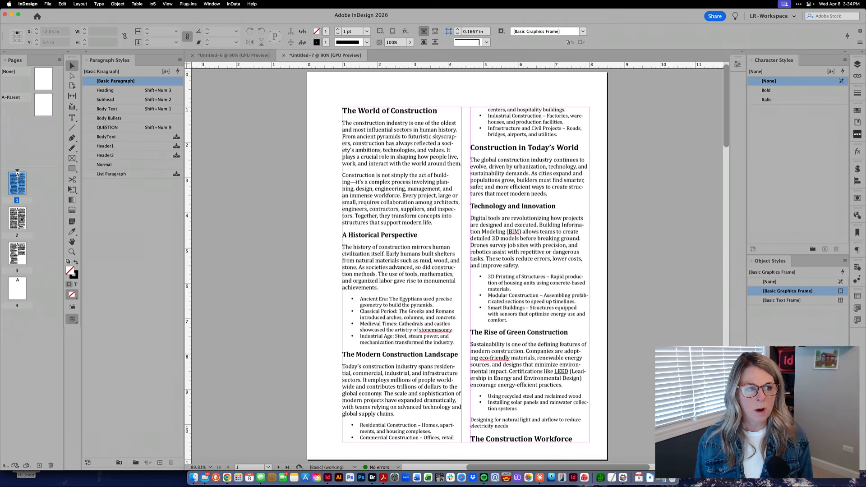
double_click(19, 224)
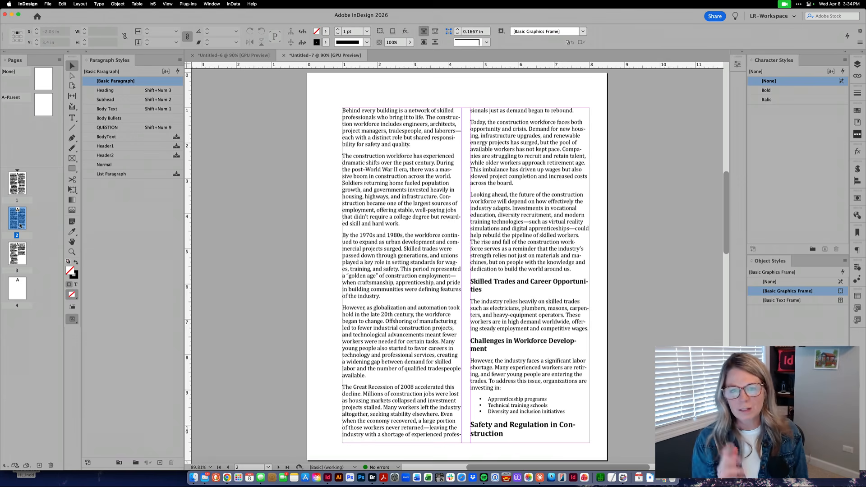
Start setting up another new document.
key(super+n)
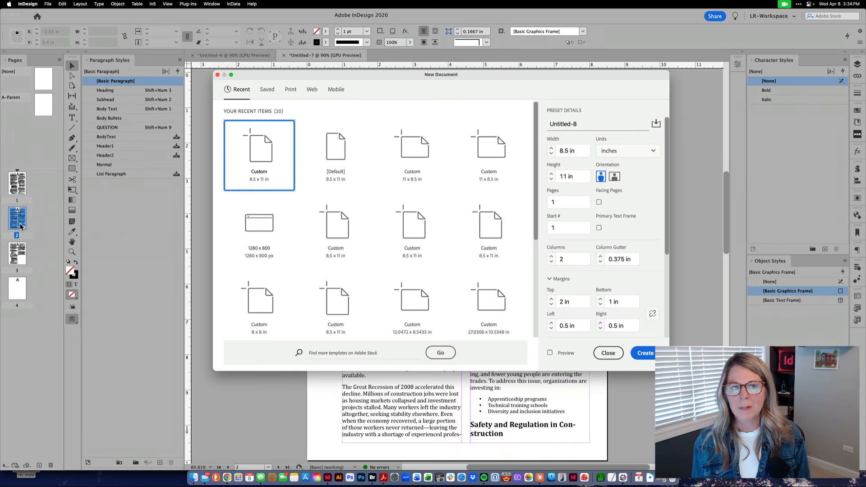